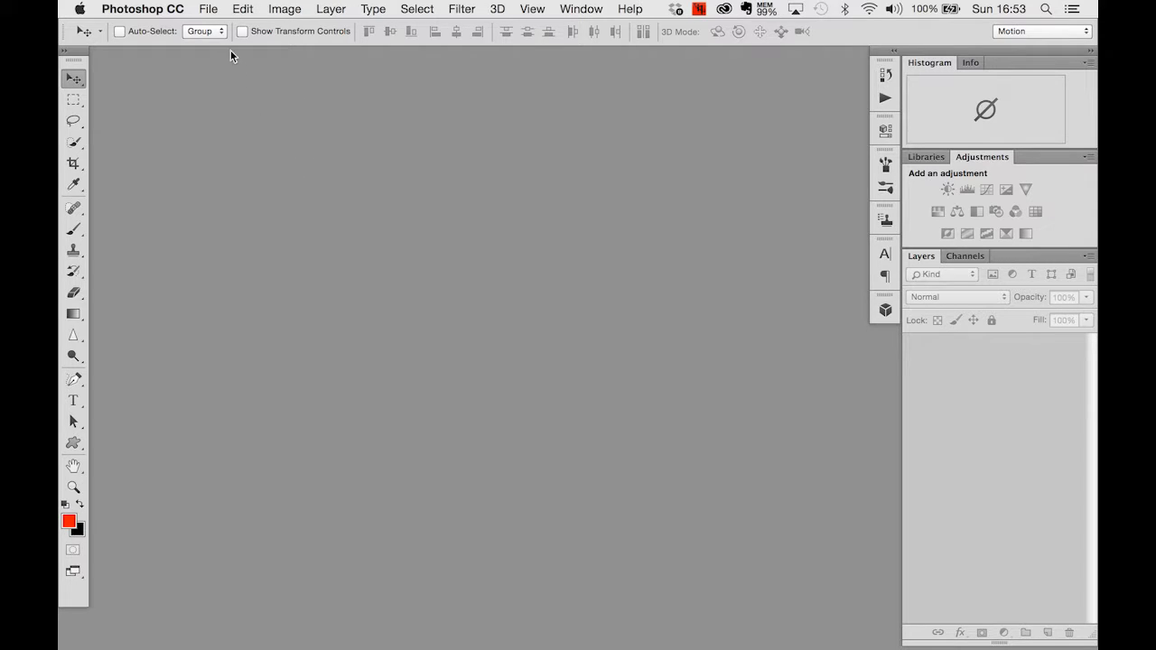
Step: Load GIF-1.jpg through GIF-8.jpg from the desktop's GIF folder into one layered document using Load Files into Stack
click(210, 10)
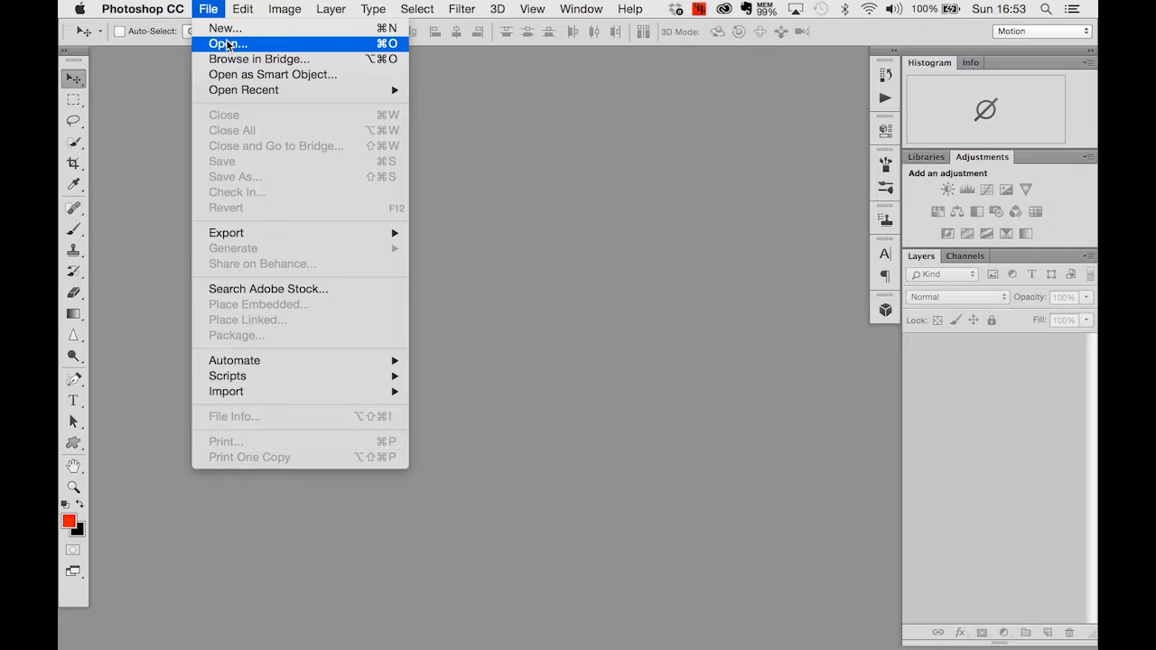
mouse_move(286, 383)
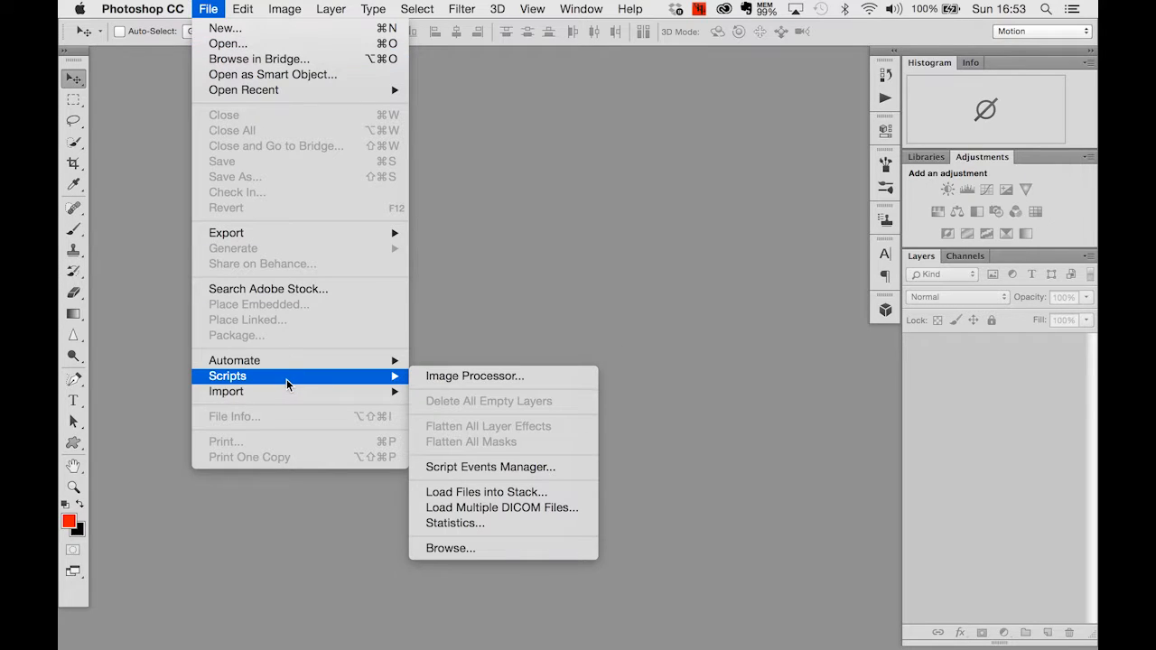
click(503, 497)
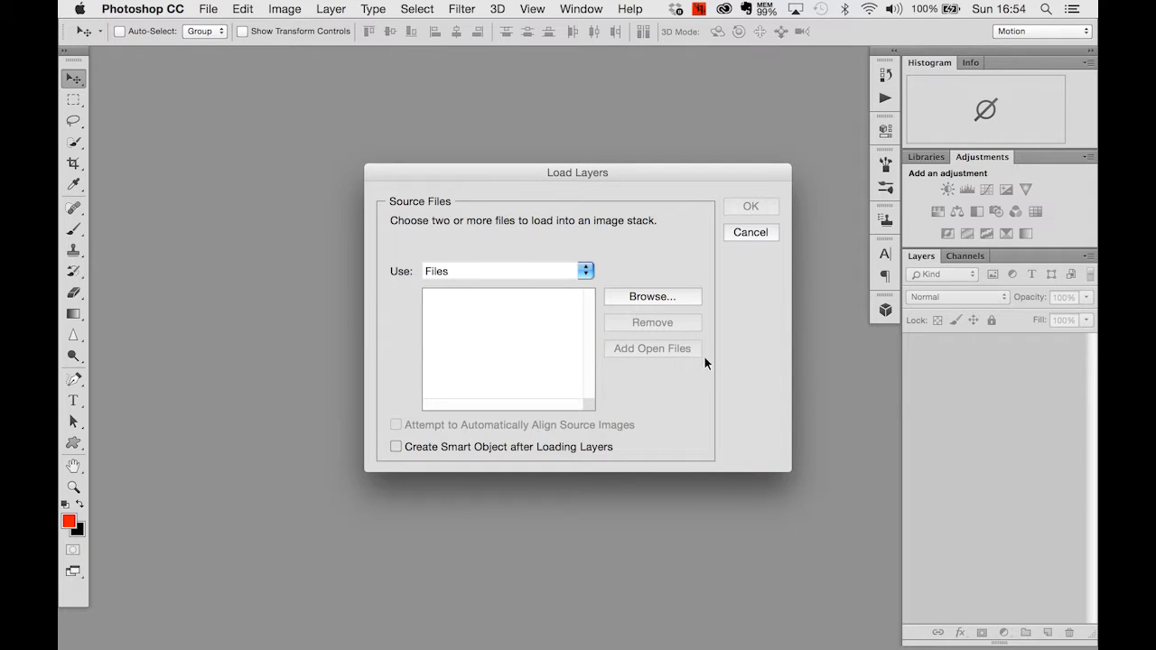
click(665, 299)
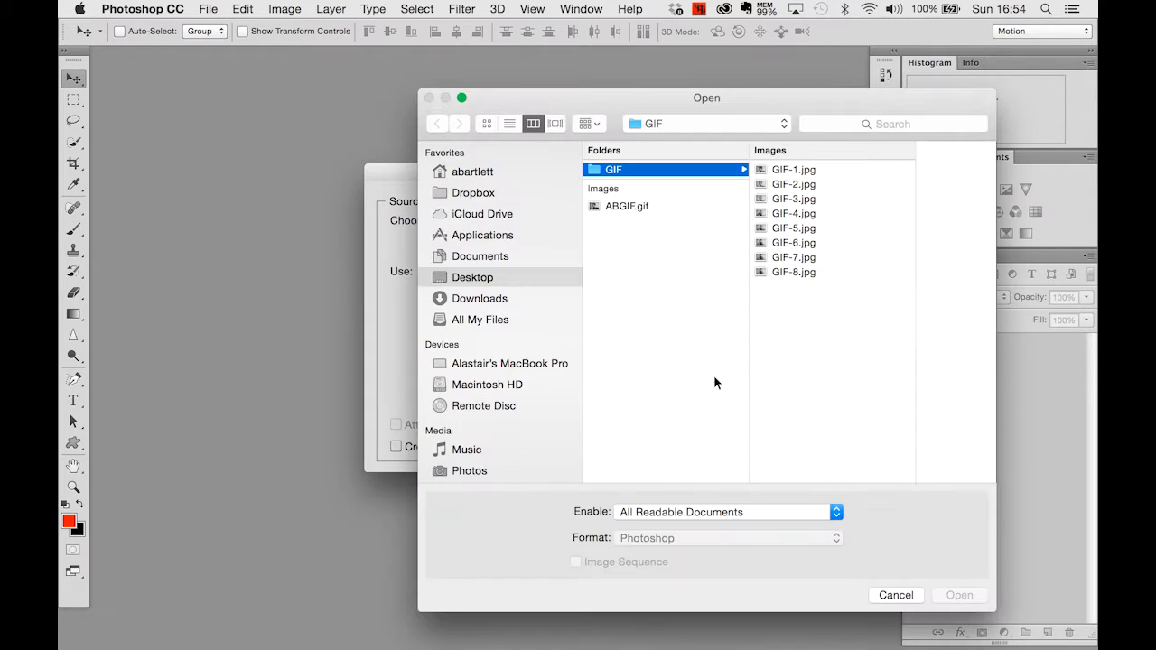
click(499, 281)
click(692, 171)
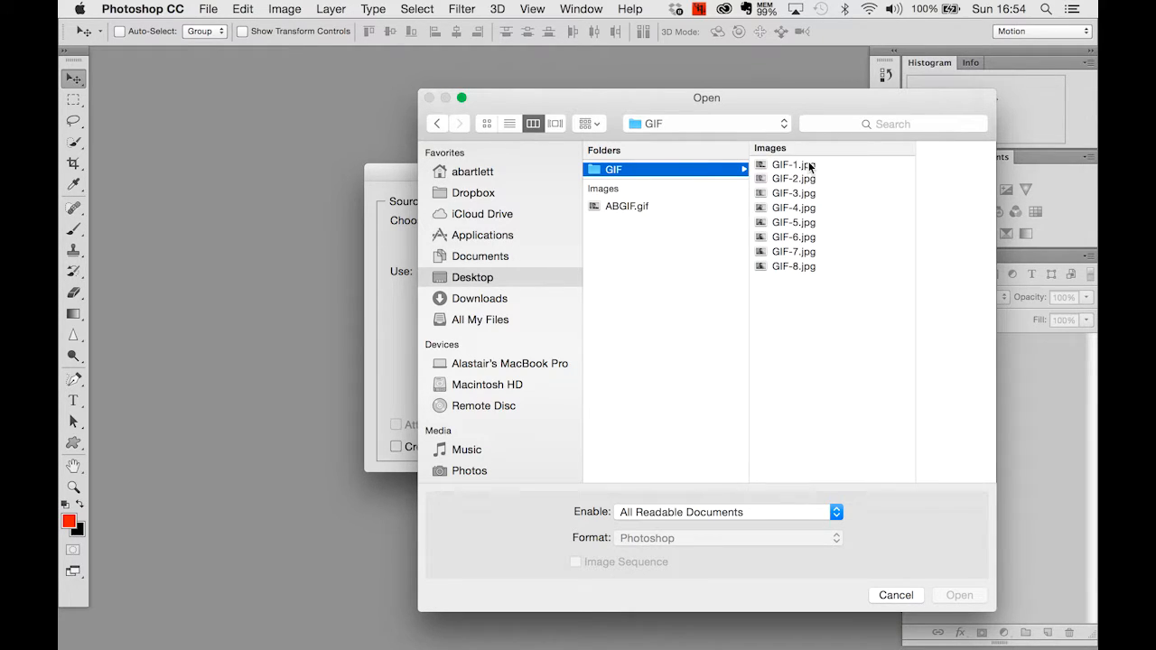
click(809, 166)
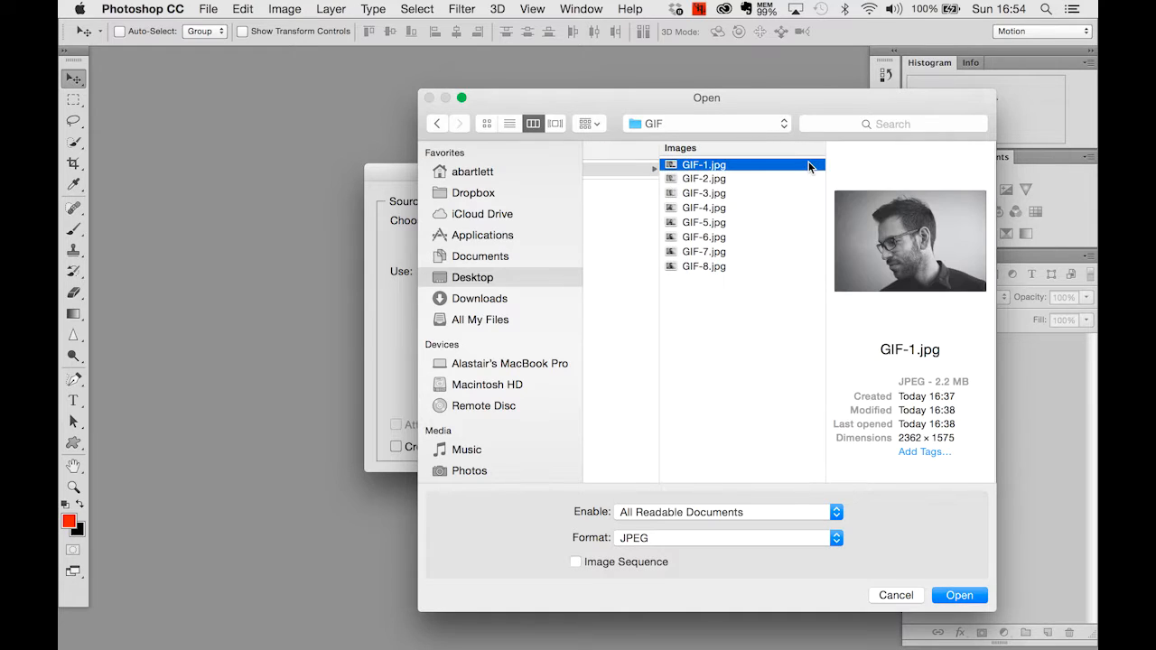
shift+click(730, 268)
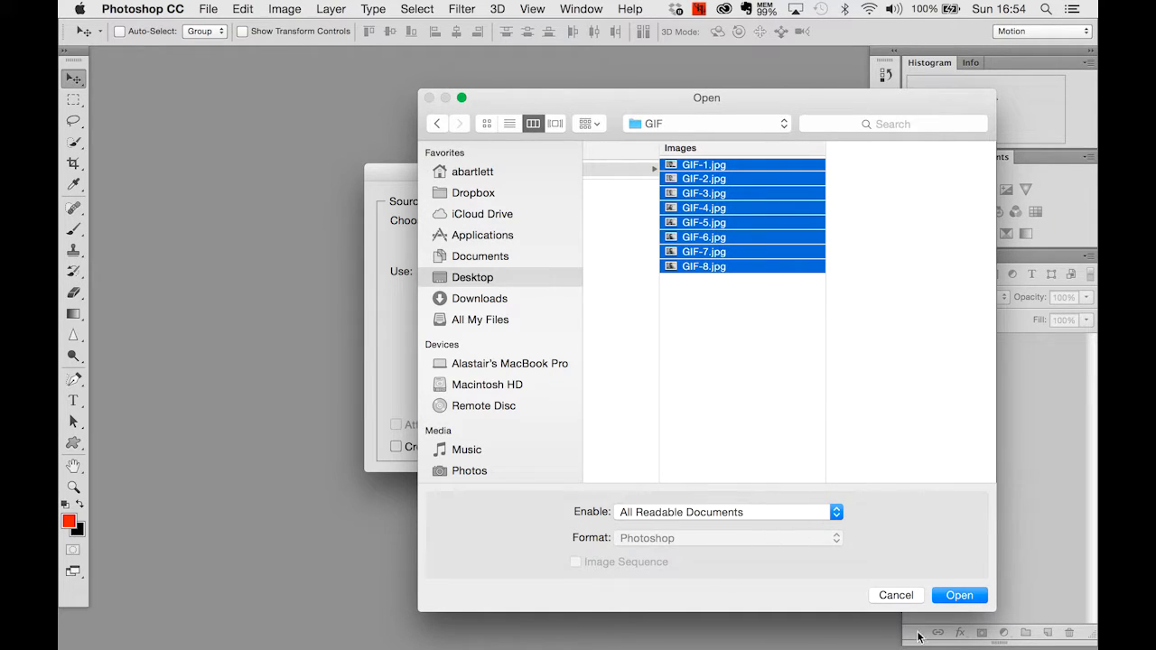
click(967, 594)
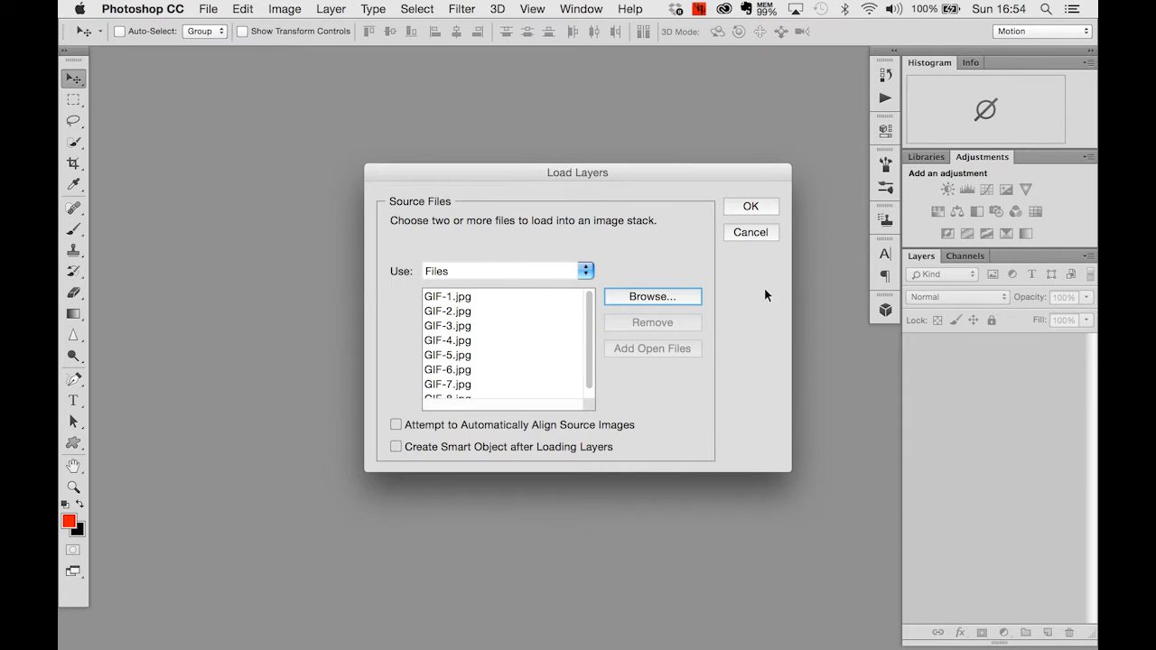
click(751, 206)
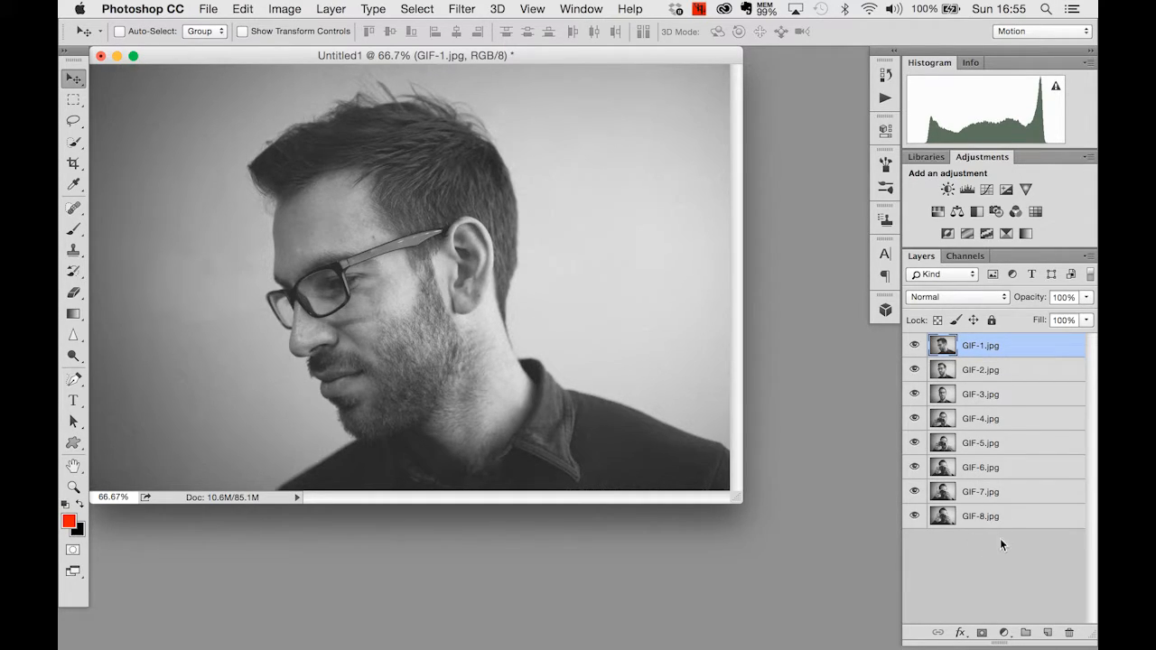
Step: Reverse the layer order so GIF-8.jpg is uppermost and GIF-1.jpg is lowest, and select the GIF-8.jpg layer
drag(984, 350, 986, 529)
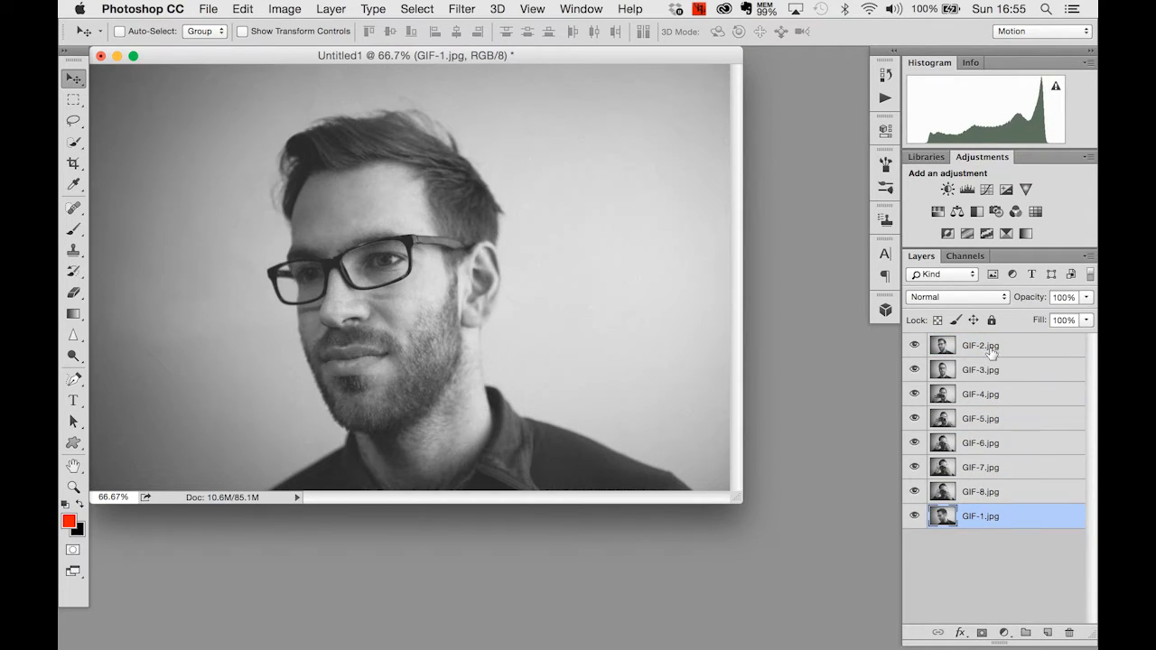
drag(991, 354, 985, 495)
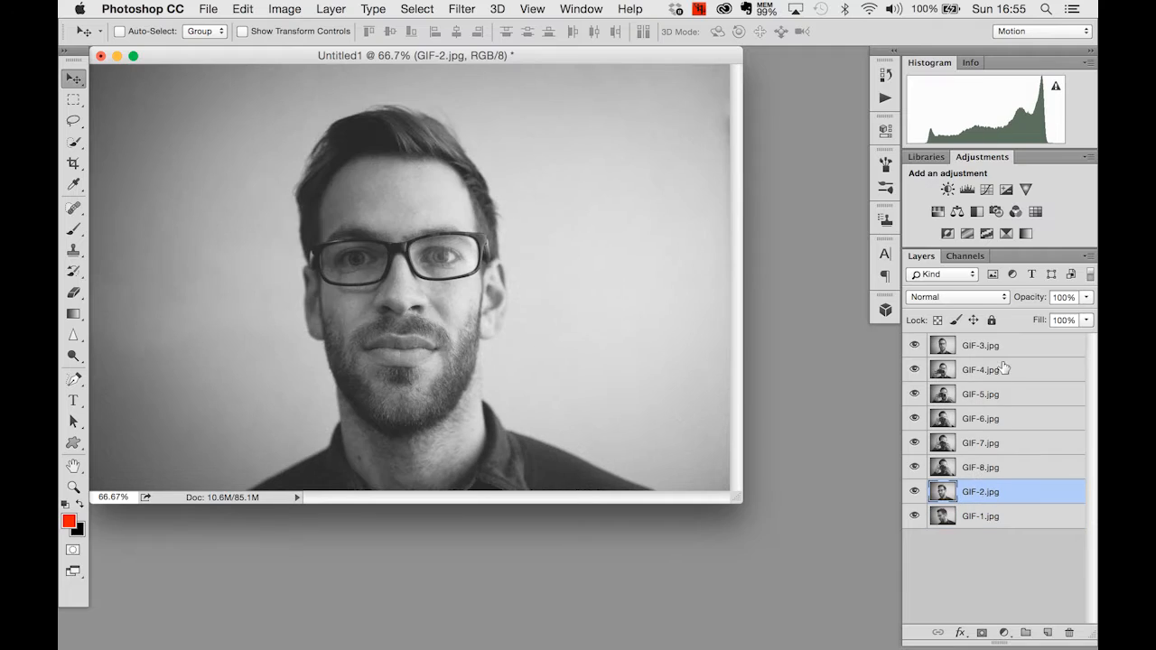
drag(1000, 355, 1000, 479)
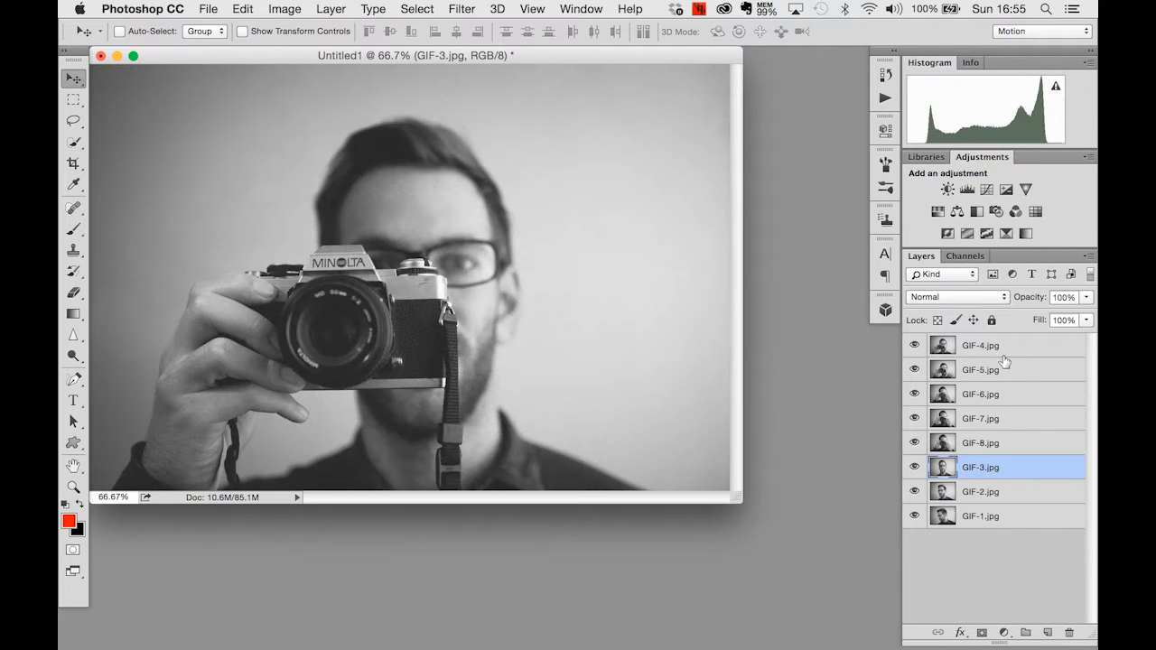
drag(1001, 362, 1000, 443)
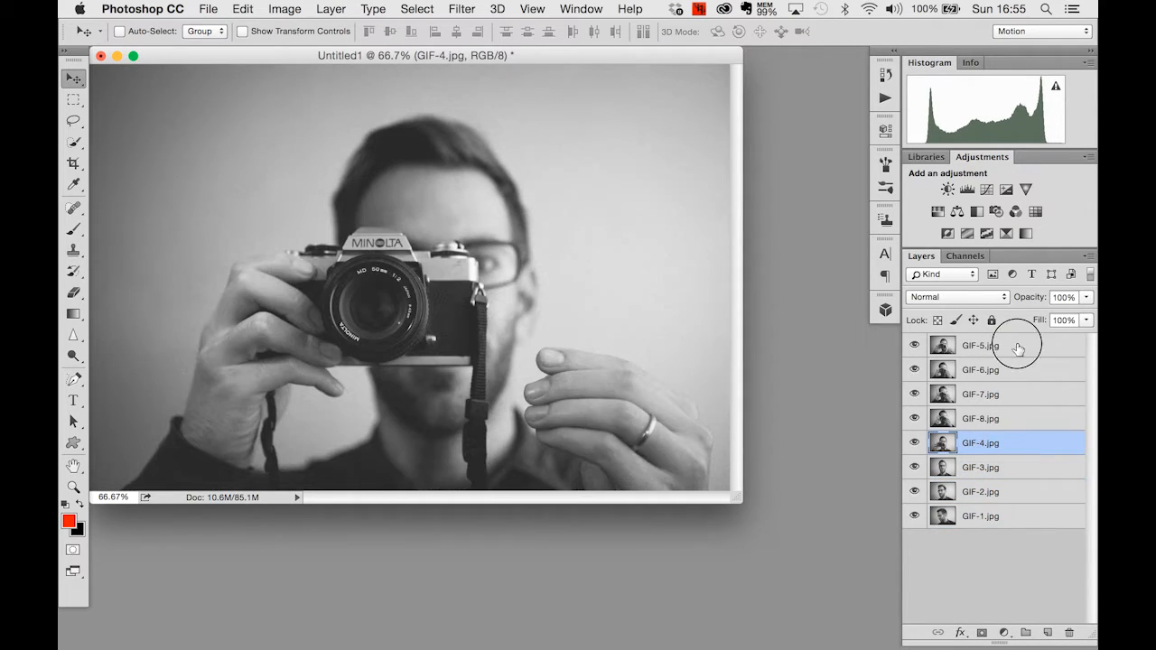
drag(1022, 344, 1014, 419)
drag(1013, 345, 1012, 386)
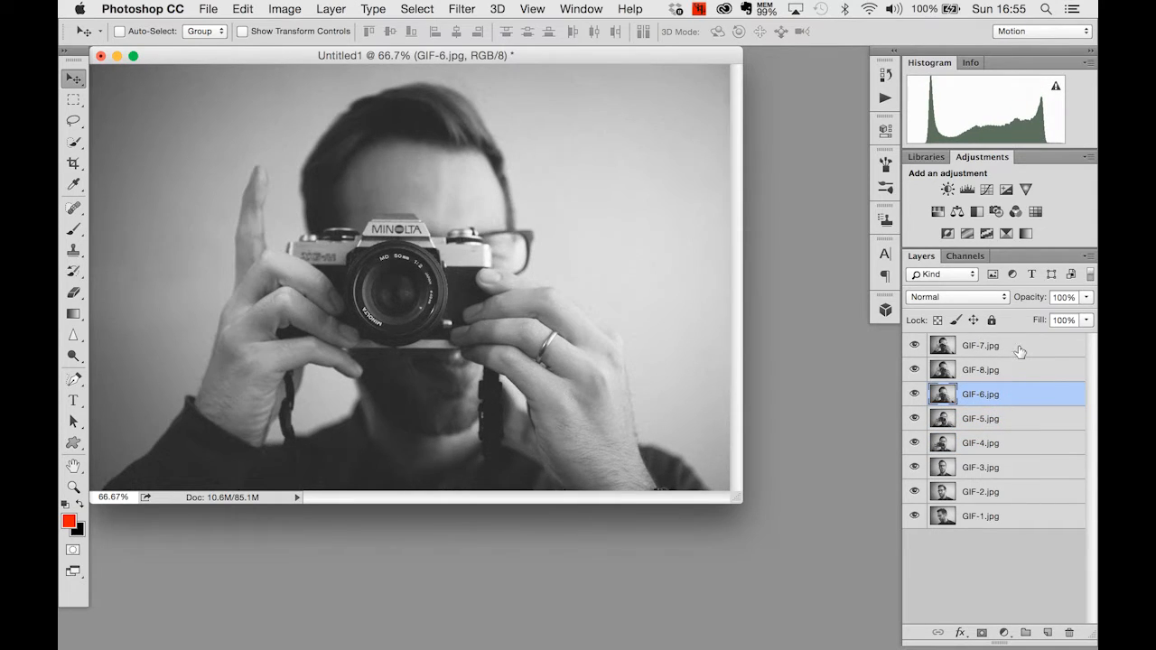
drag(1017, 346, 1019, 377)
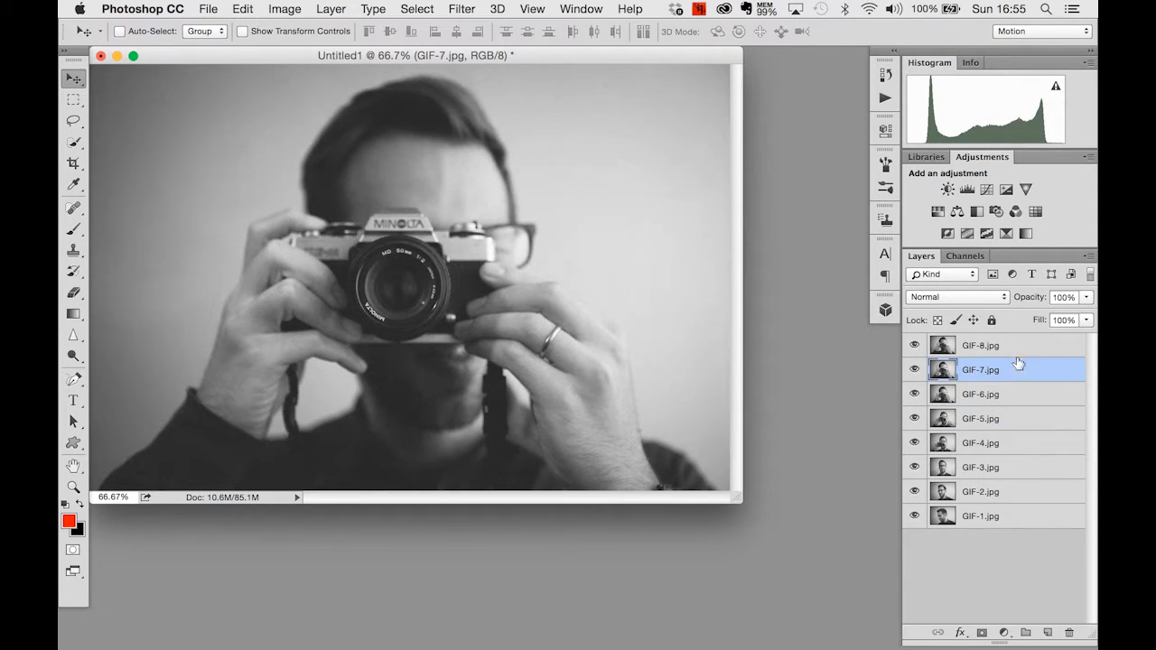
click(1017, 351)
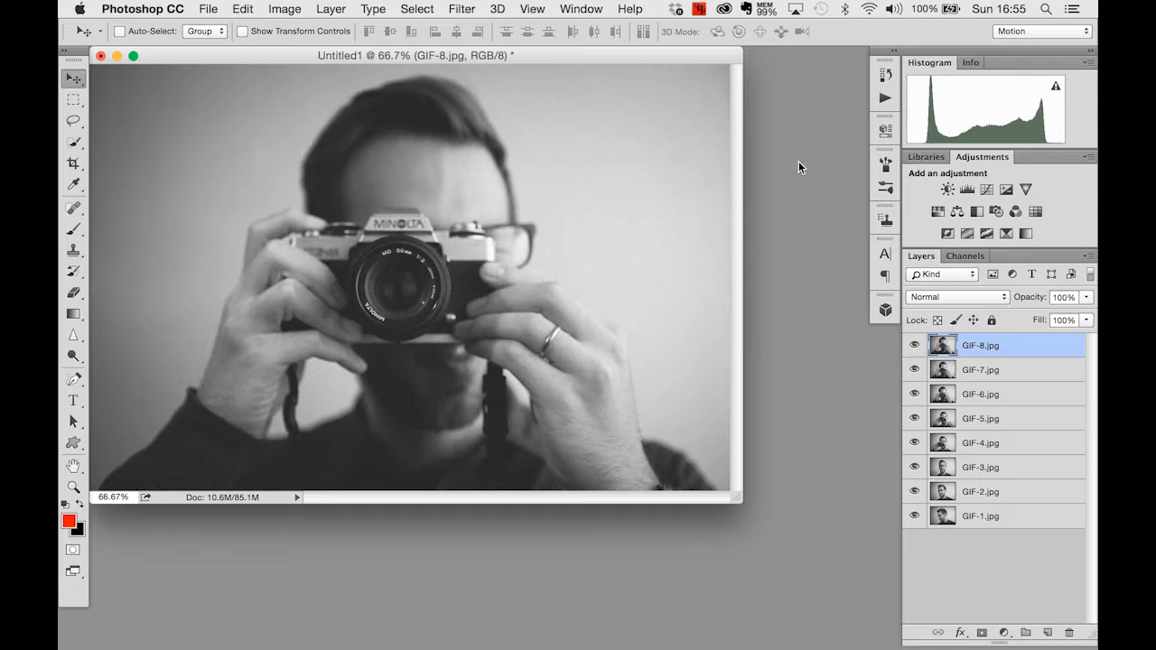
Step: Show the Timeline and create a frame animation for the layered document
click(591, 8)
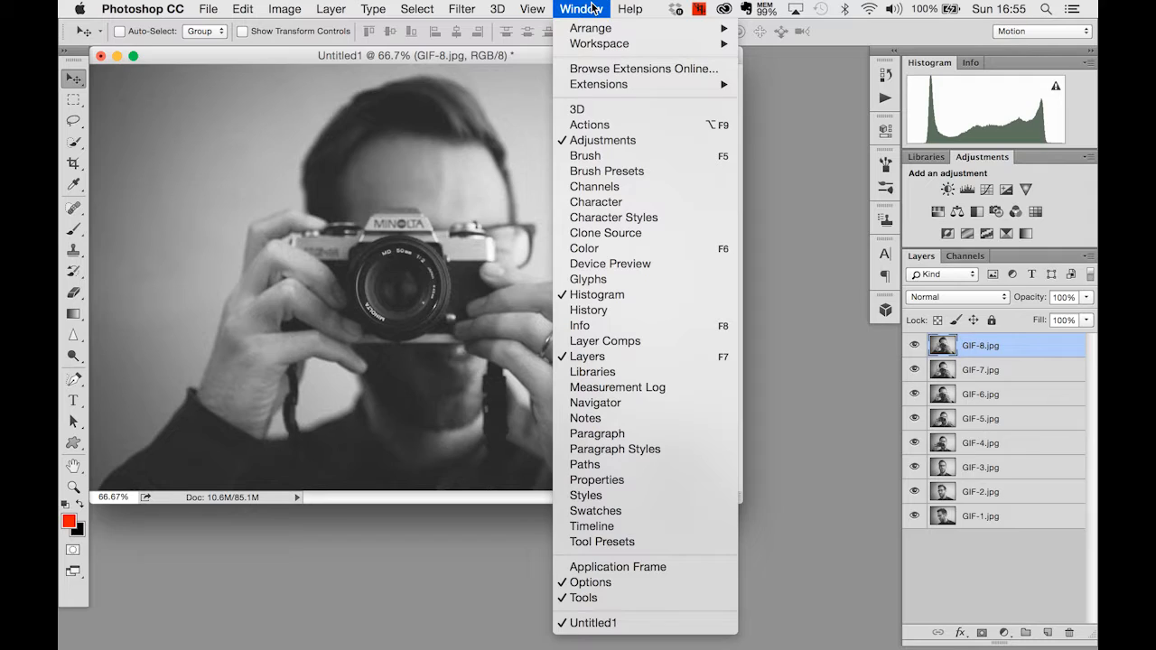
click(660, 529)
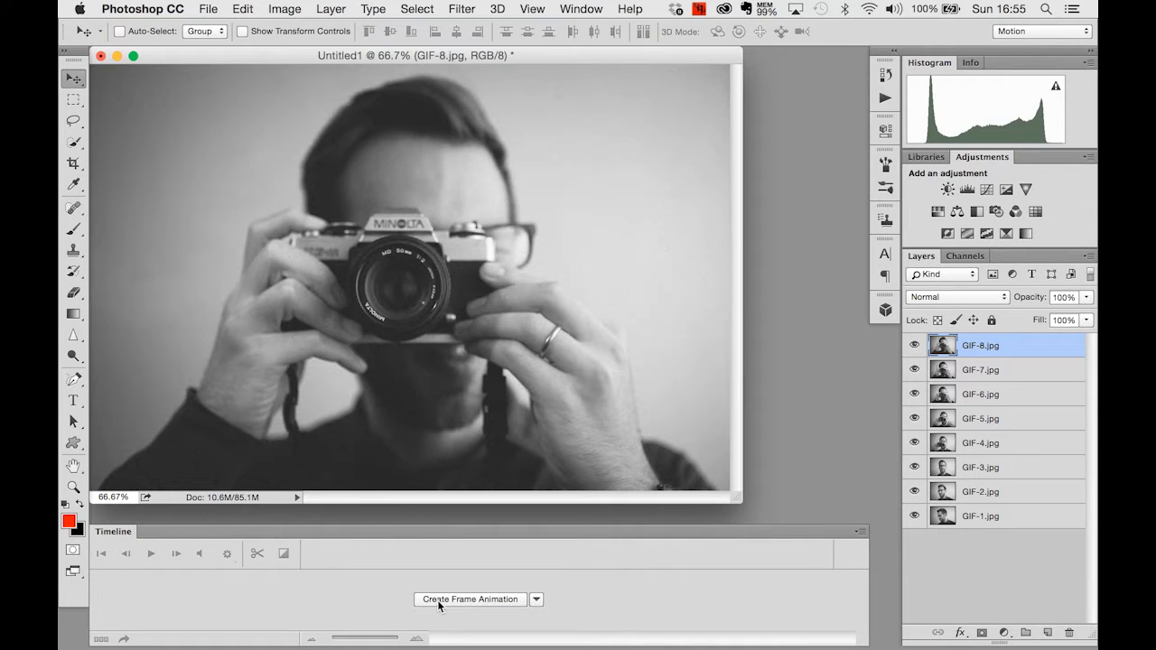
click(503, 600)
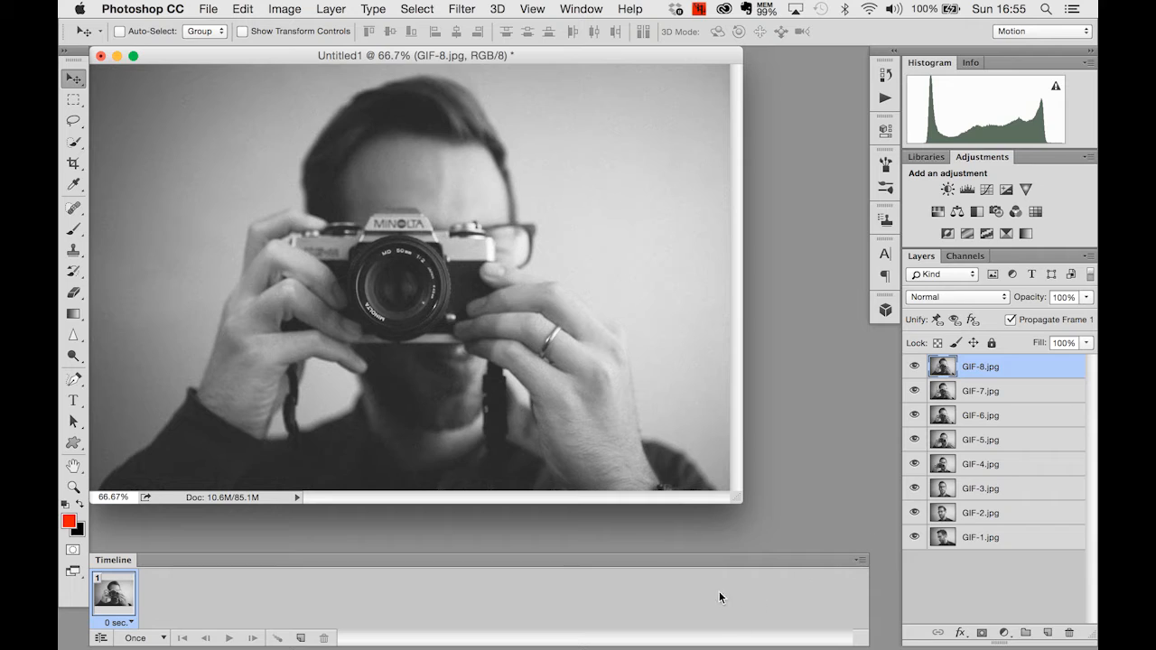
Step: Make animation frames from all the layers
key(alt+super+8)
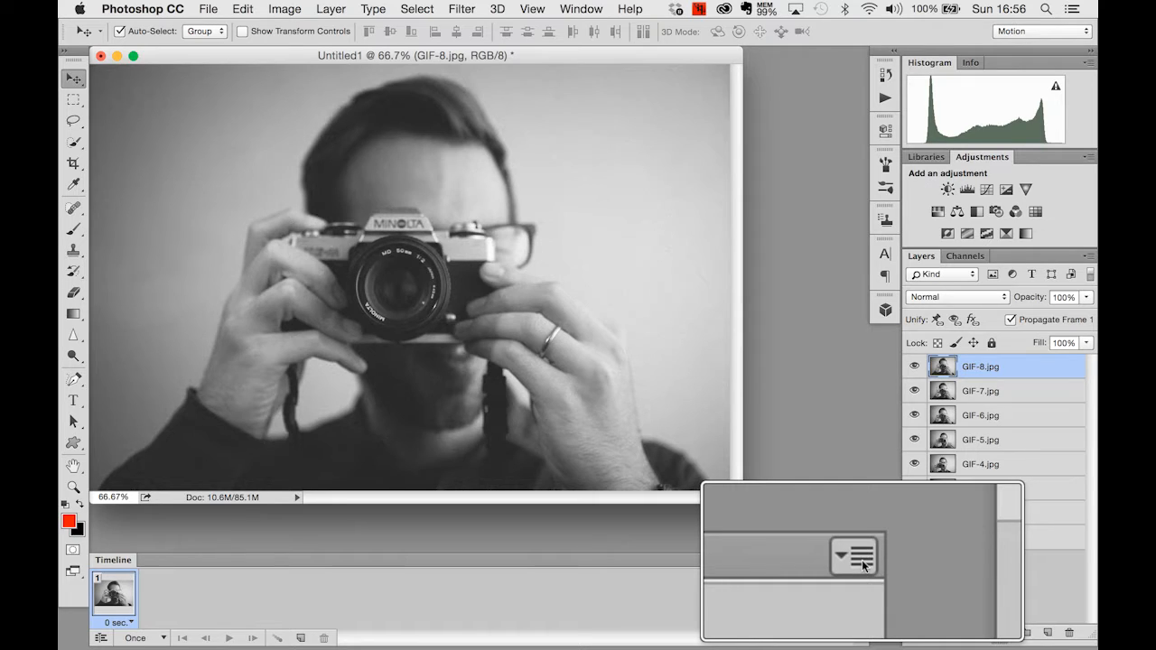
key(alt+super+8)
click(861, 560)
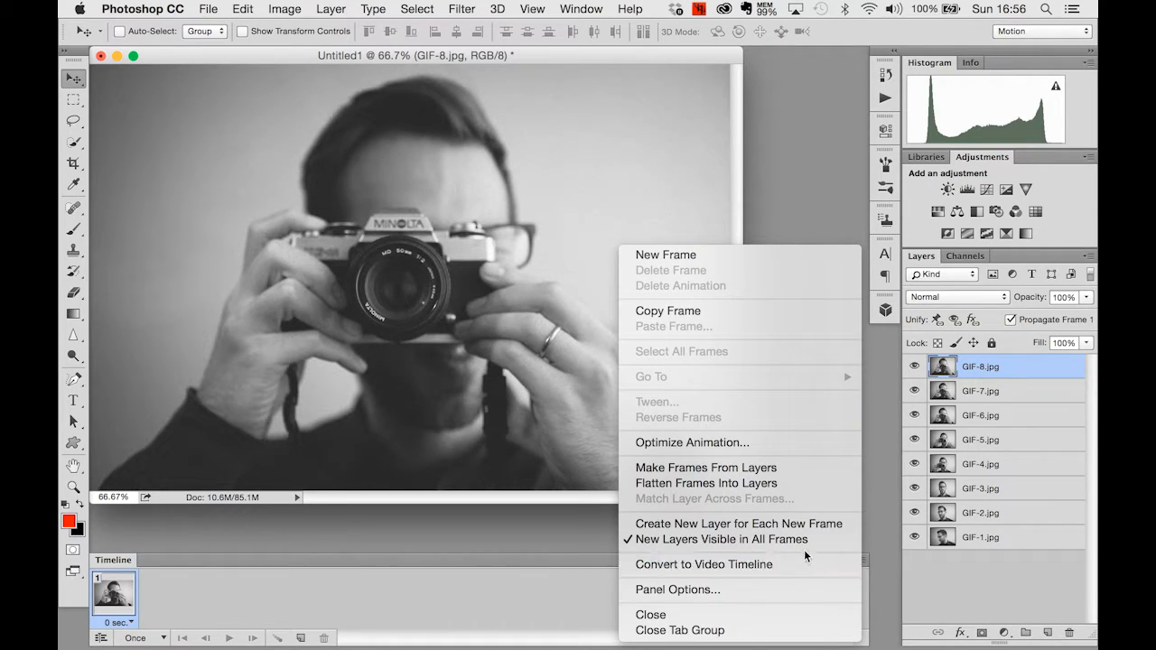
click(779, 470)
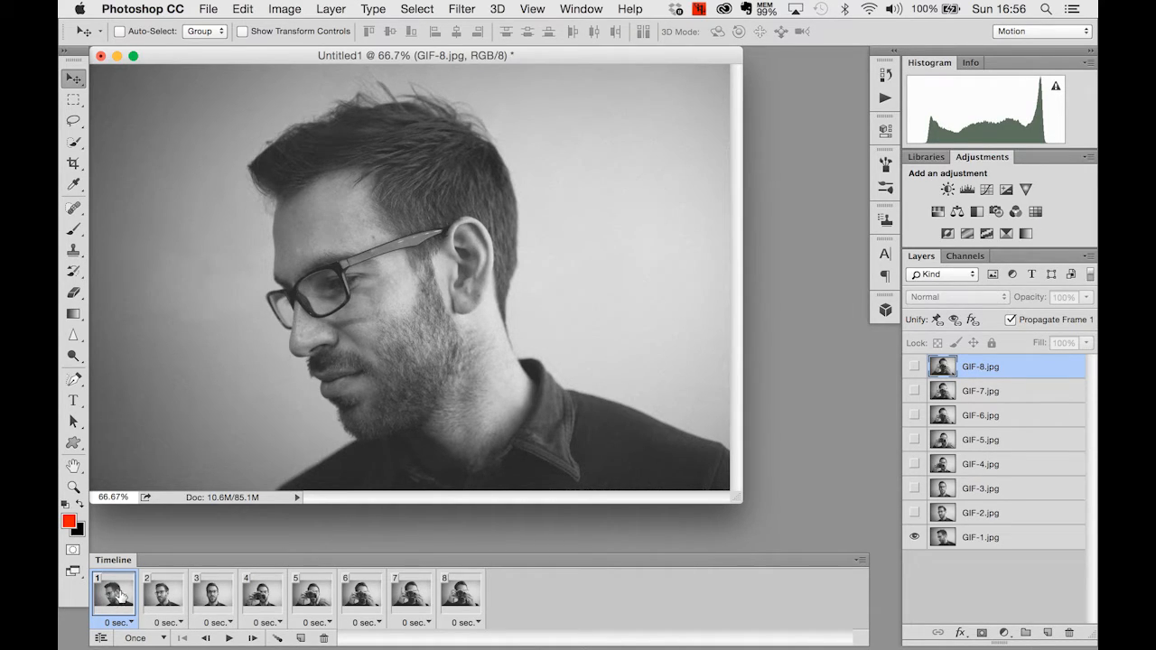
Step: Select all eight animation frames and set their delay to 0.1 seconds
shift+click(470, 596)
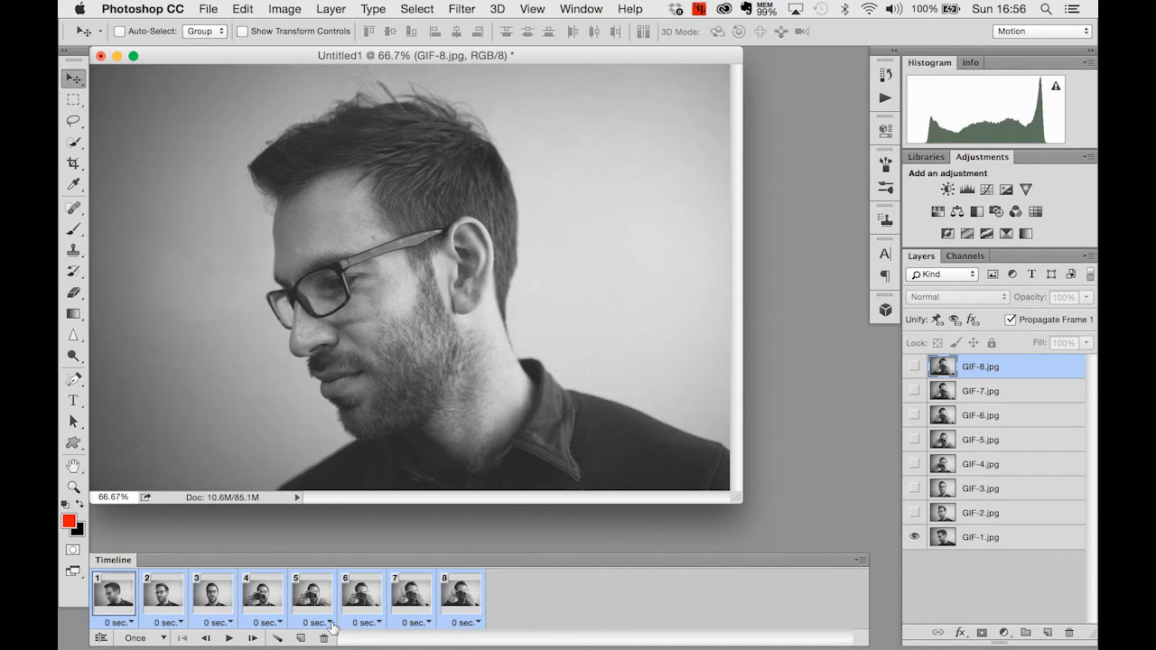
key(alt+super+8)
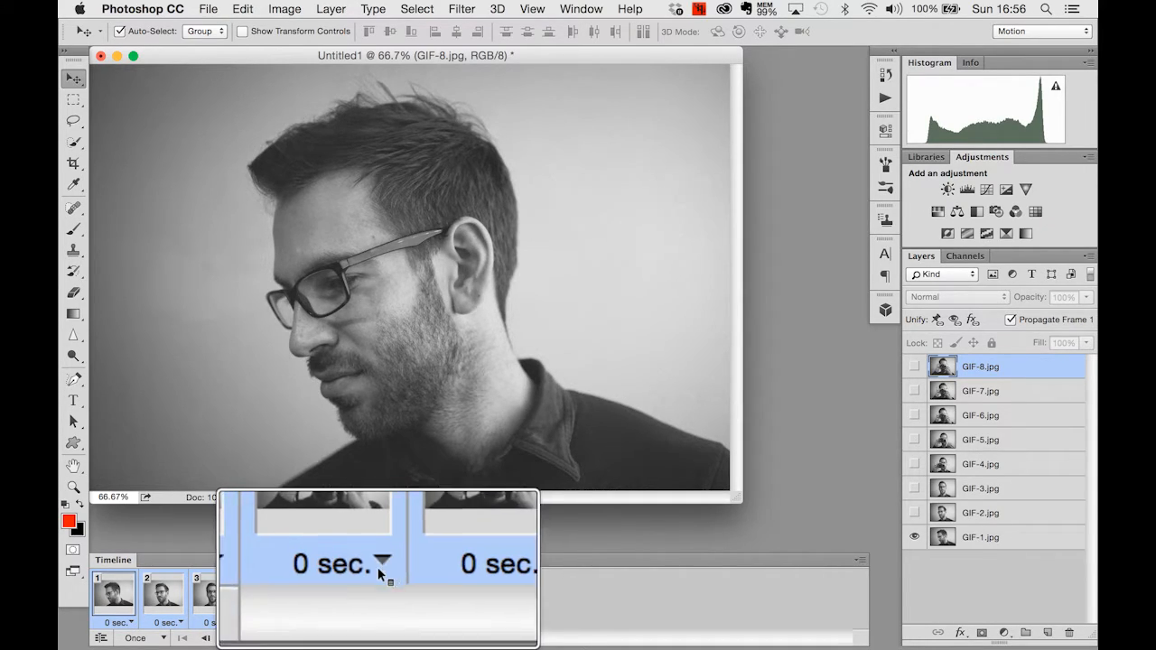
key(alt+super+8)
click(379, 622)
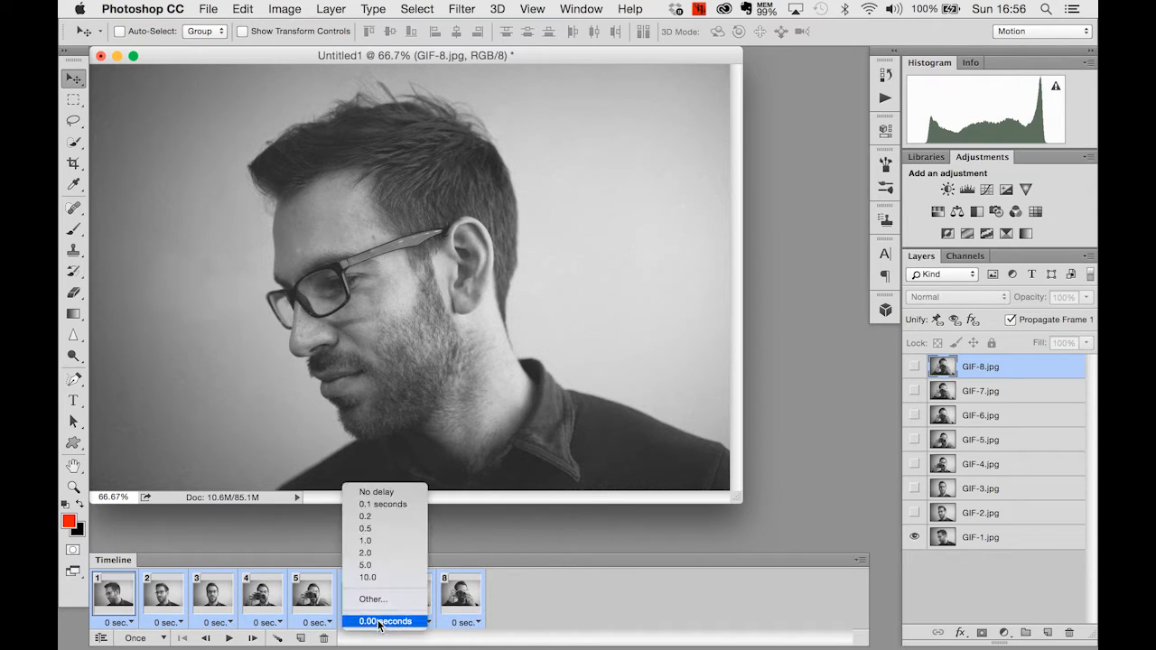
click(394, 507)
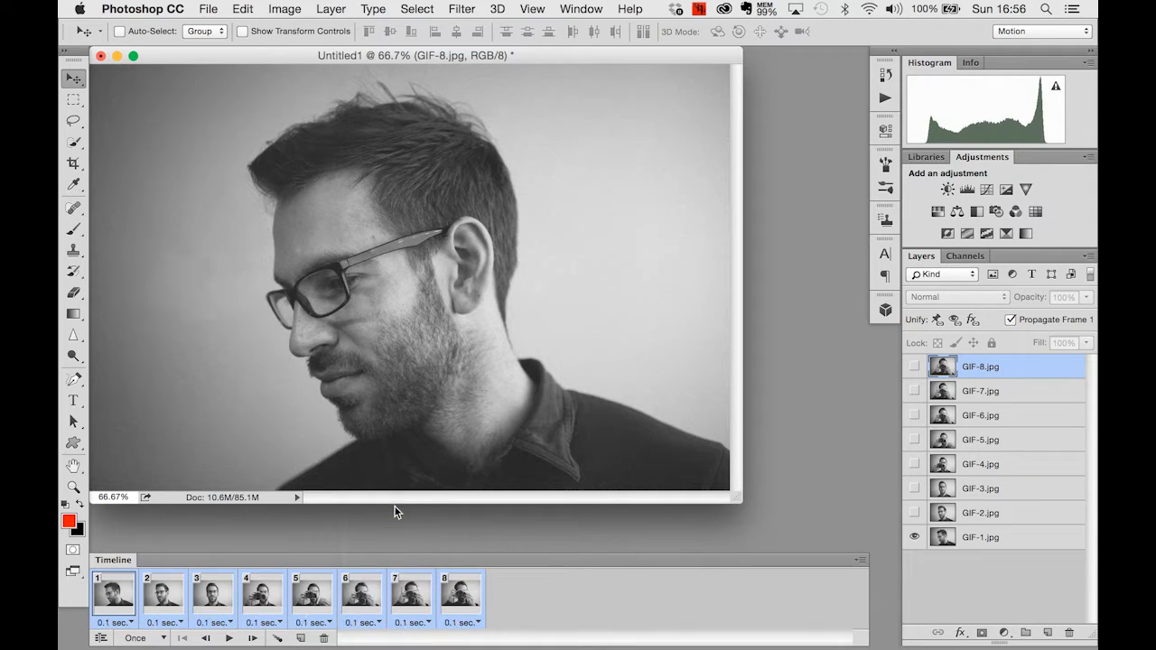
Step: Set the animation's looping to Forever, playing it back before and after the change
click(228, 638)
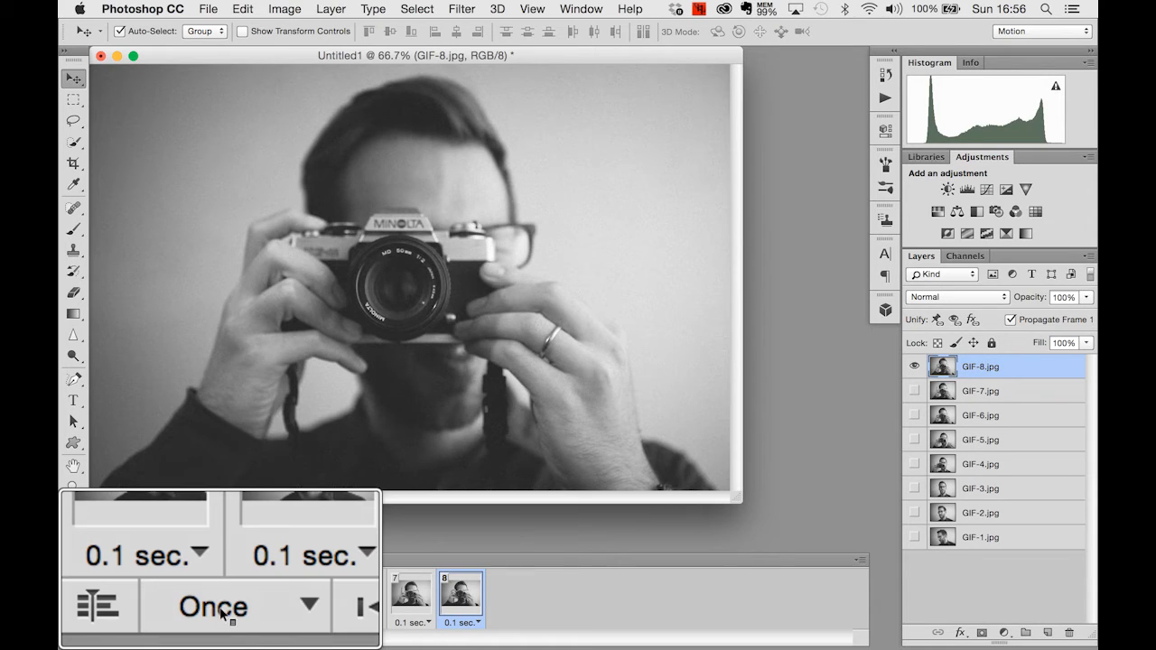
click(165, 640)
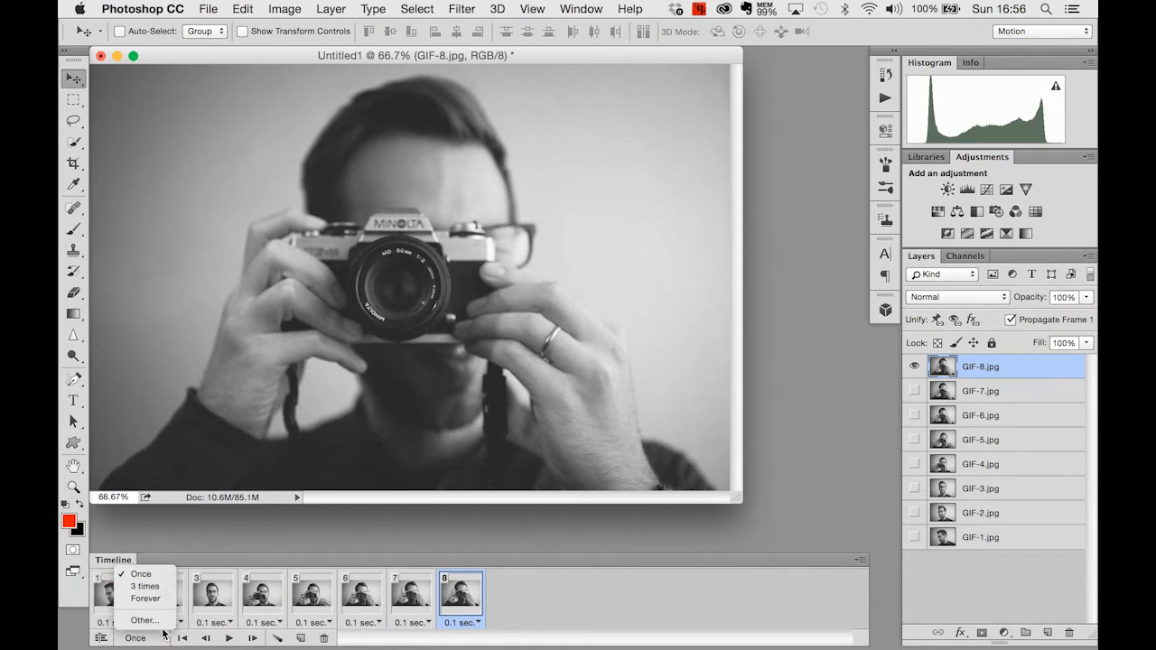
click(140, 602)
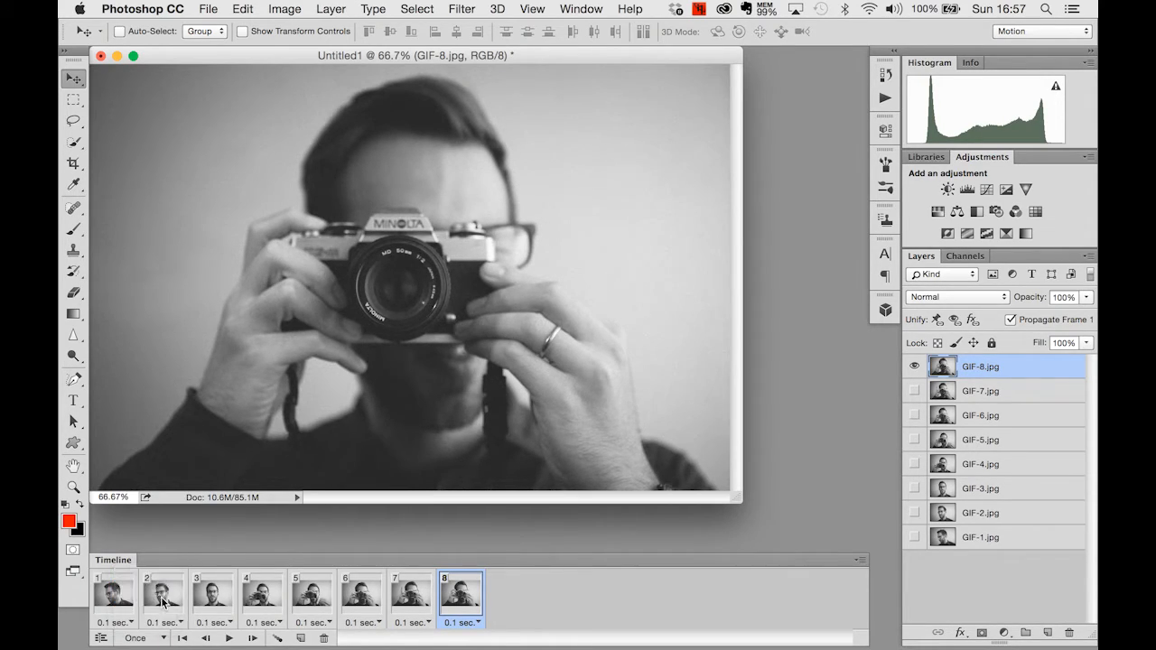
click(232, 639)
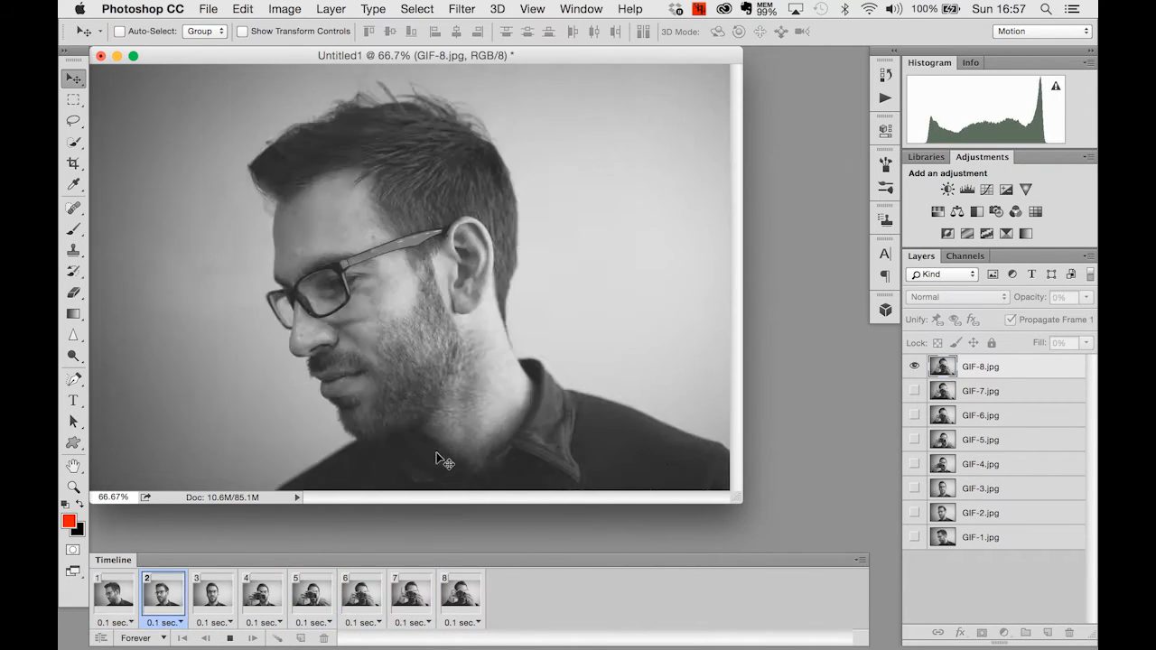
click(230, 638)
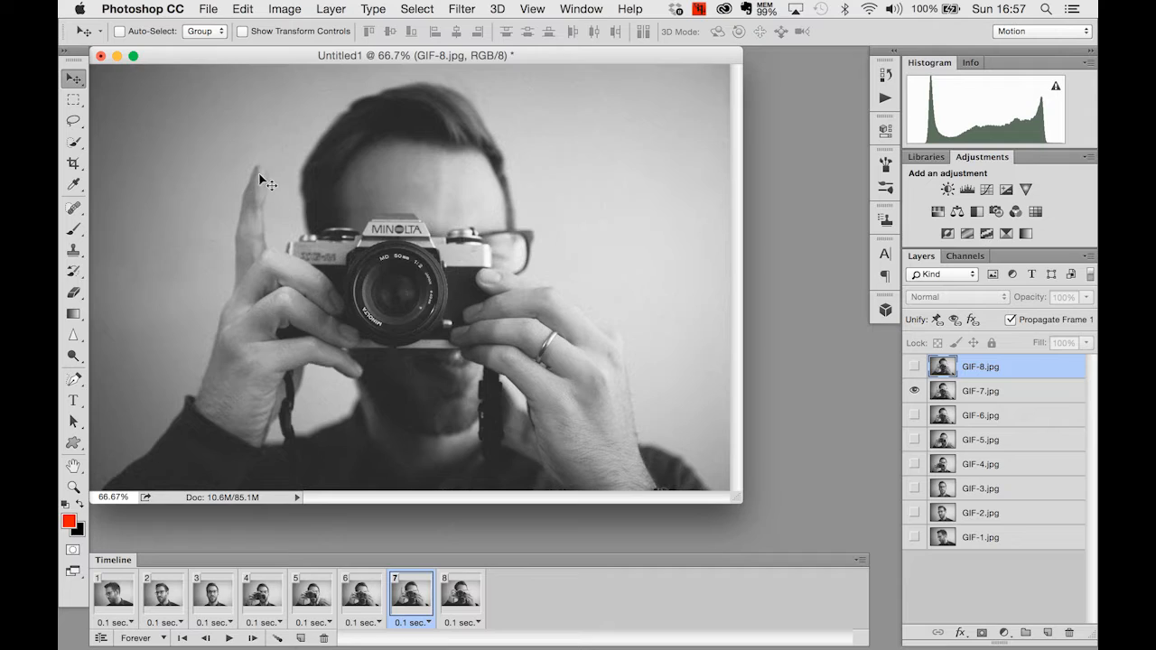
Step: Export the animation with Save for Web (Legacy) as a GIF named Lesson1 on the Desktop
click(210, 8)
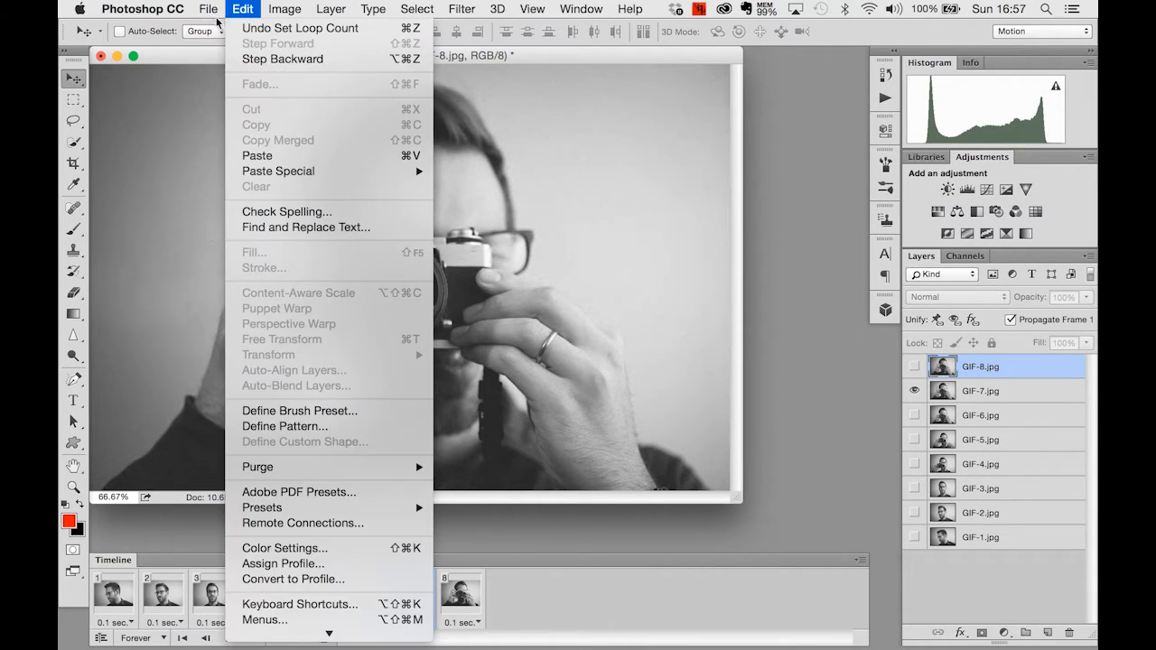
mouse_move(271, 235)
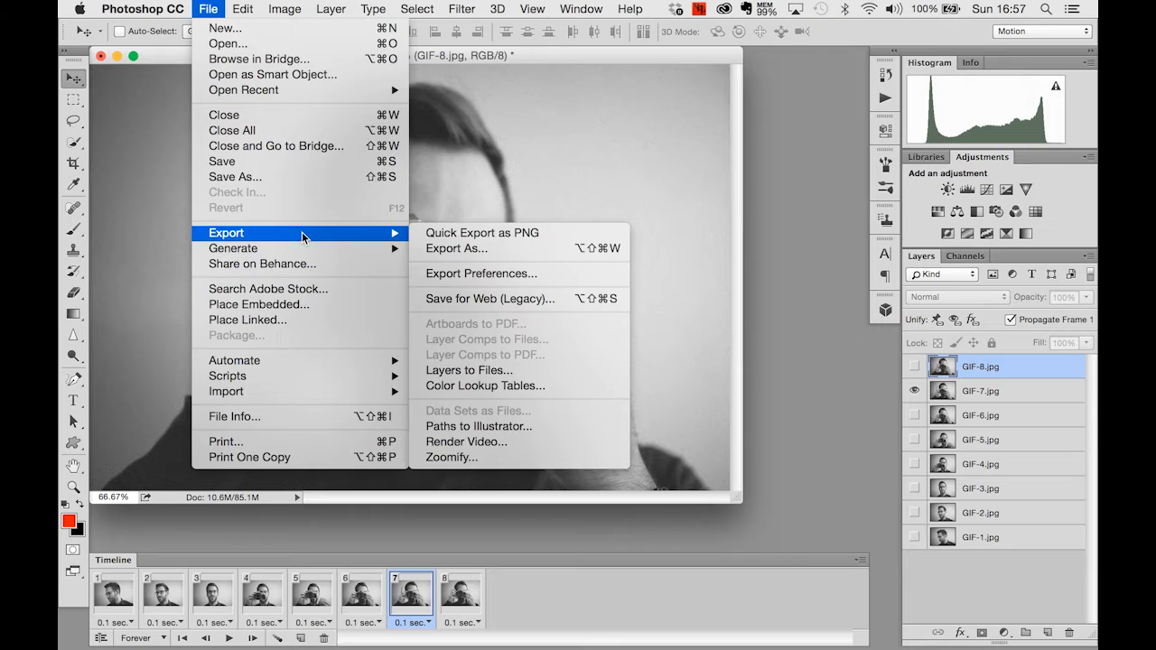
click(482, 298)
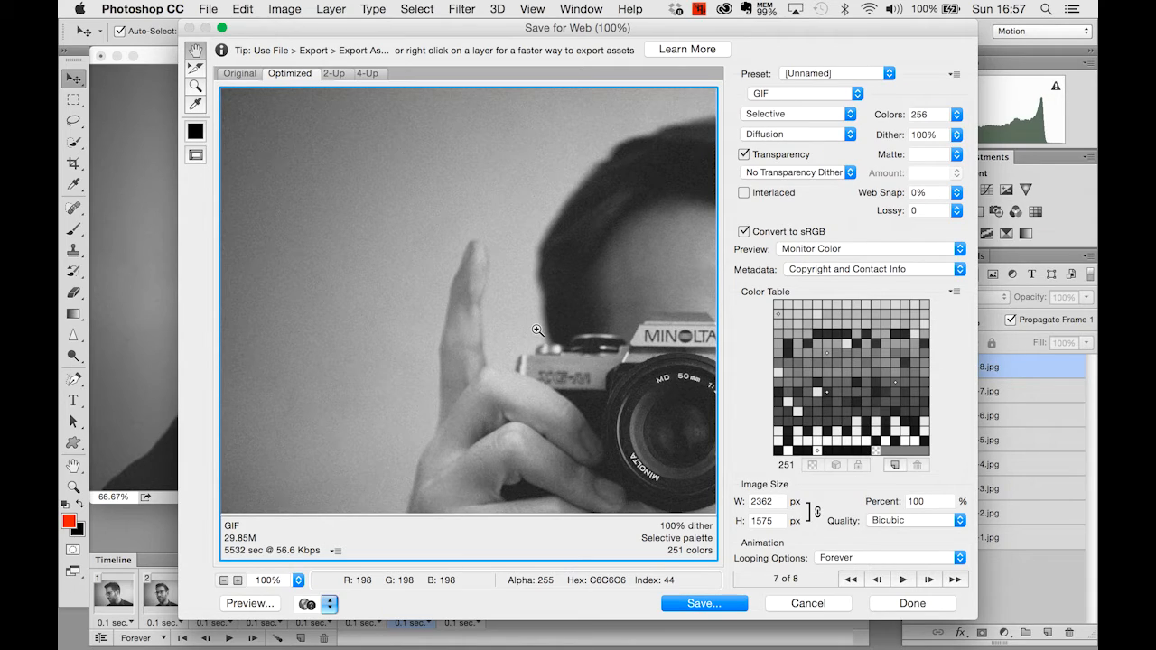
key(super+minus)
key(super+minus)
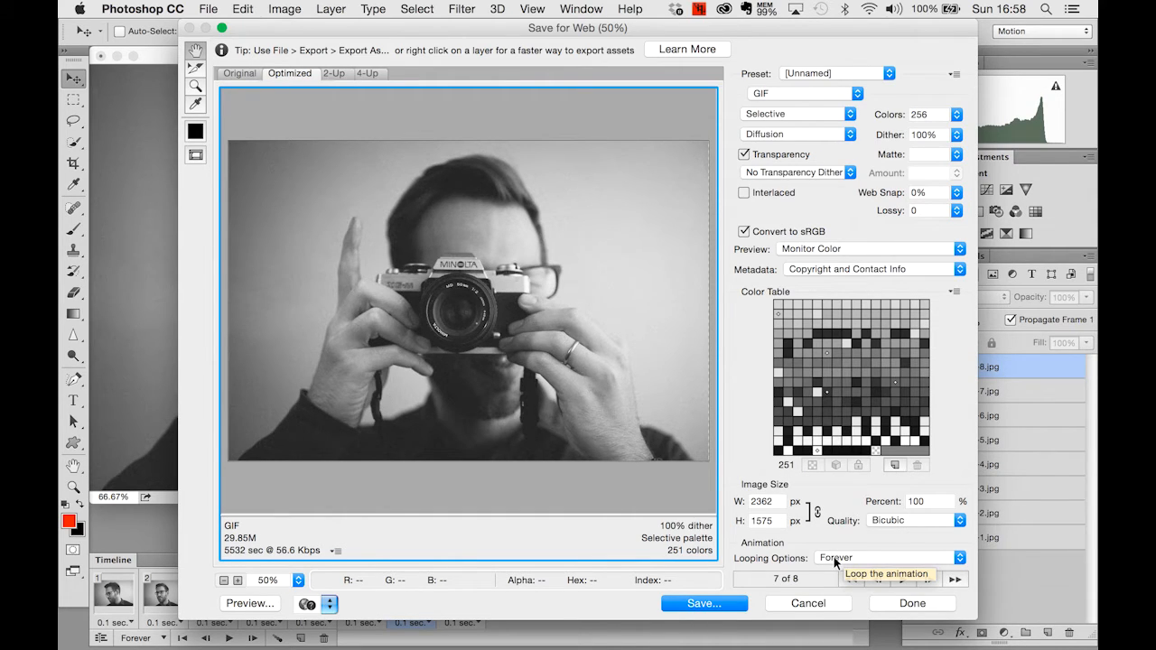
click(704, 603)
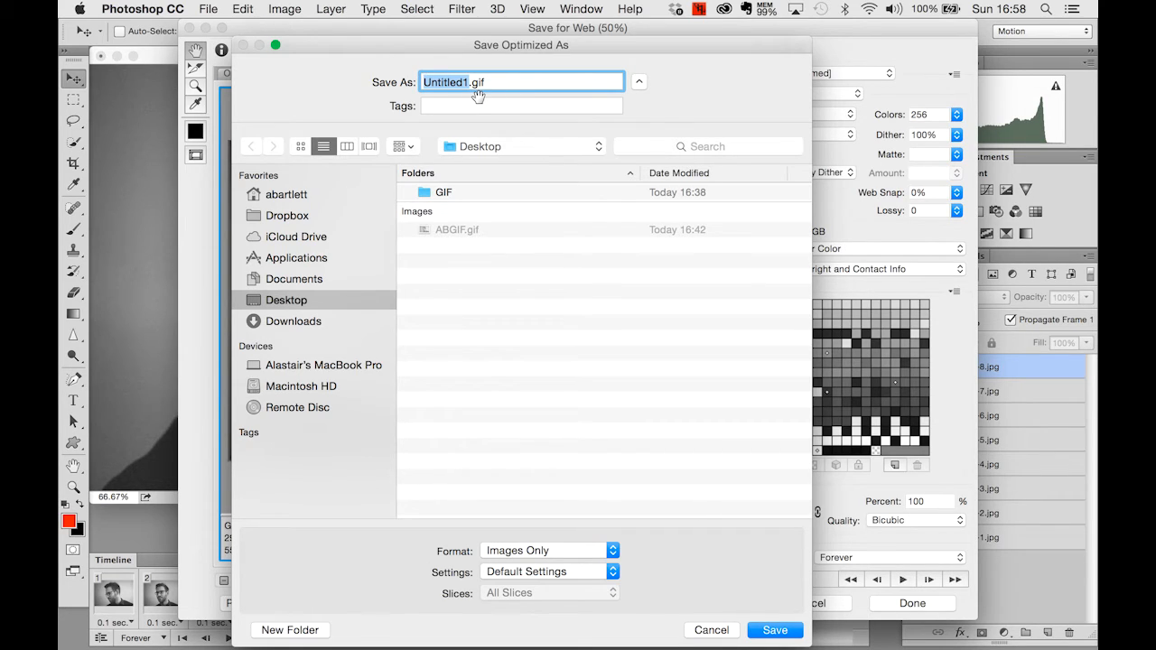
text(Lesson1)
click(312, 303)
click(776, 630)
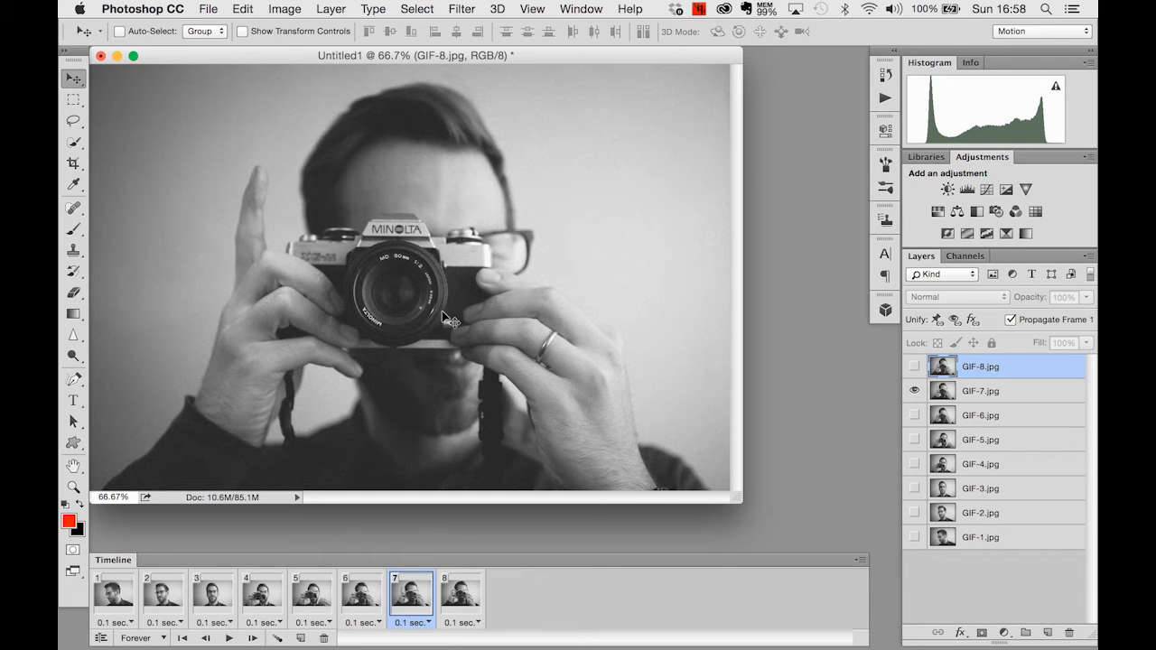
Step: Minimize the document, hide Photoshop and open the exported Lesson1.gif from the desktop in Safari
click(117, 57)
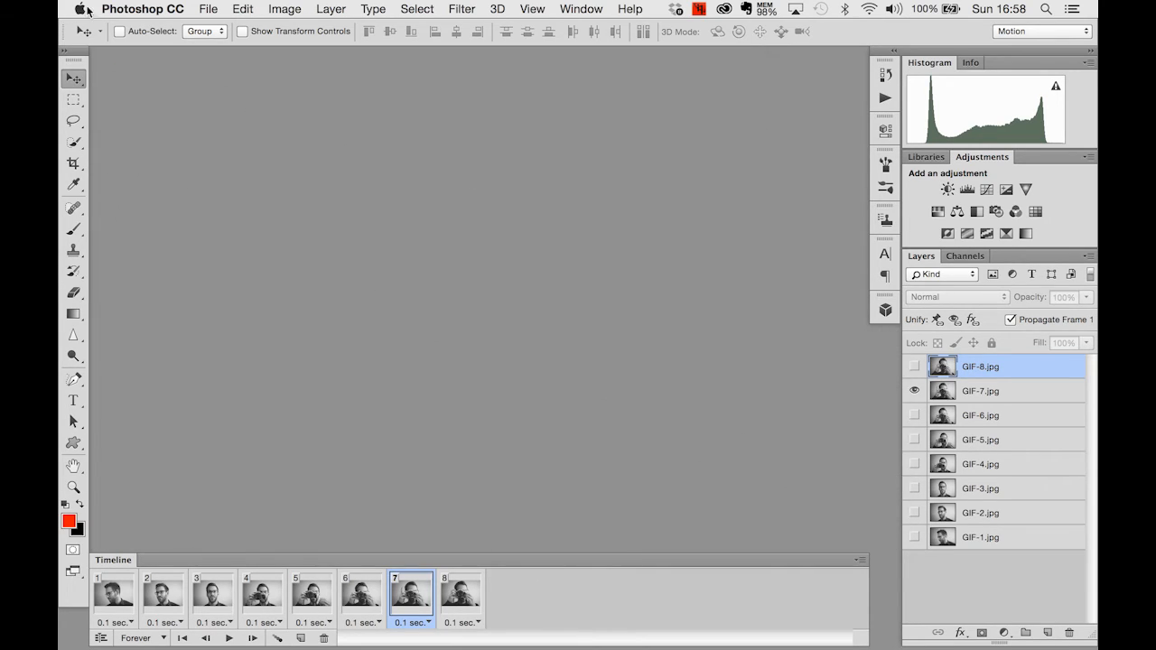
key(super+h)
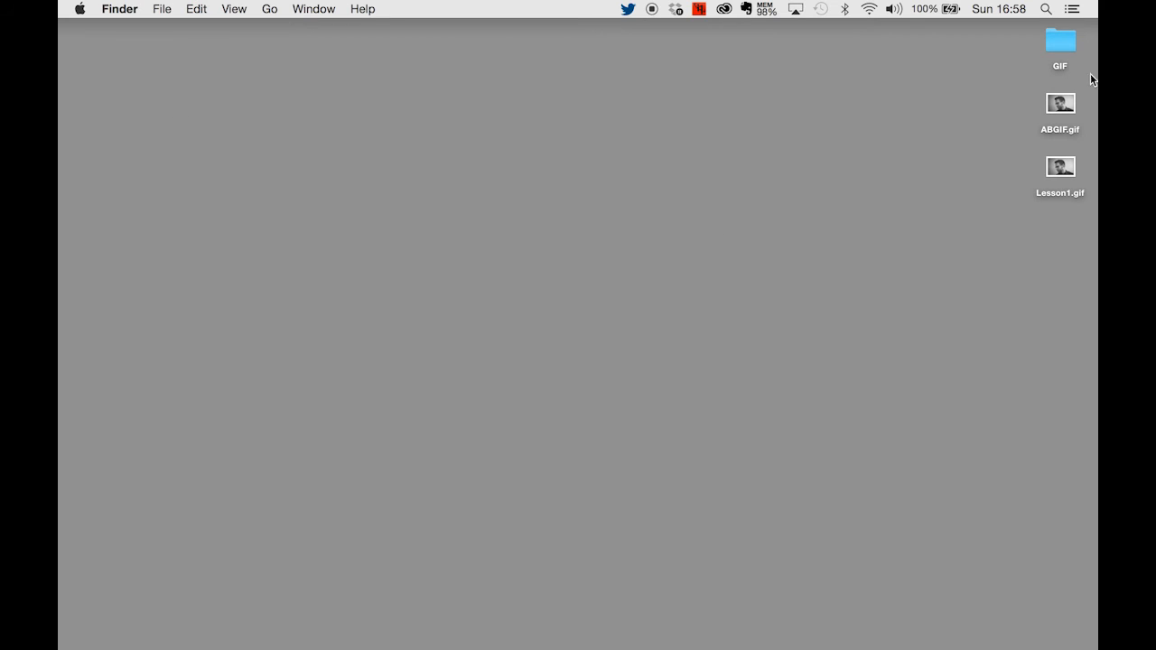
drag(1065, 171, 830, 161)
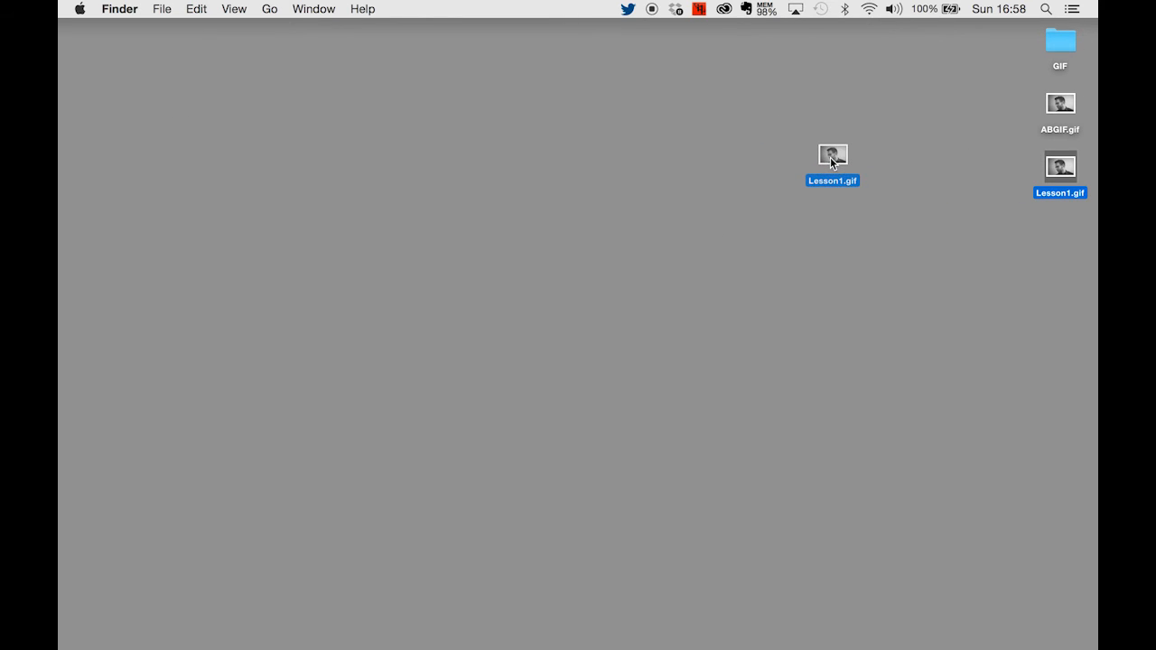
right_click(1067, 174)
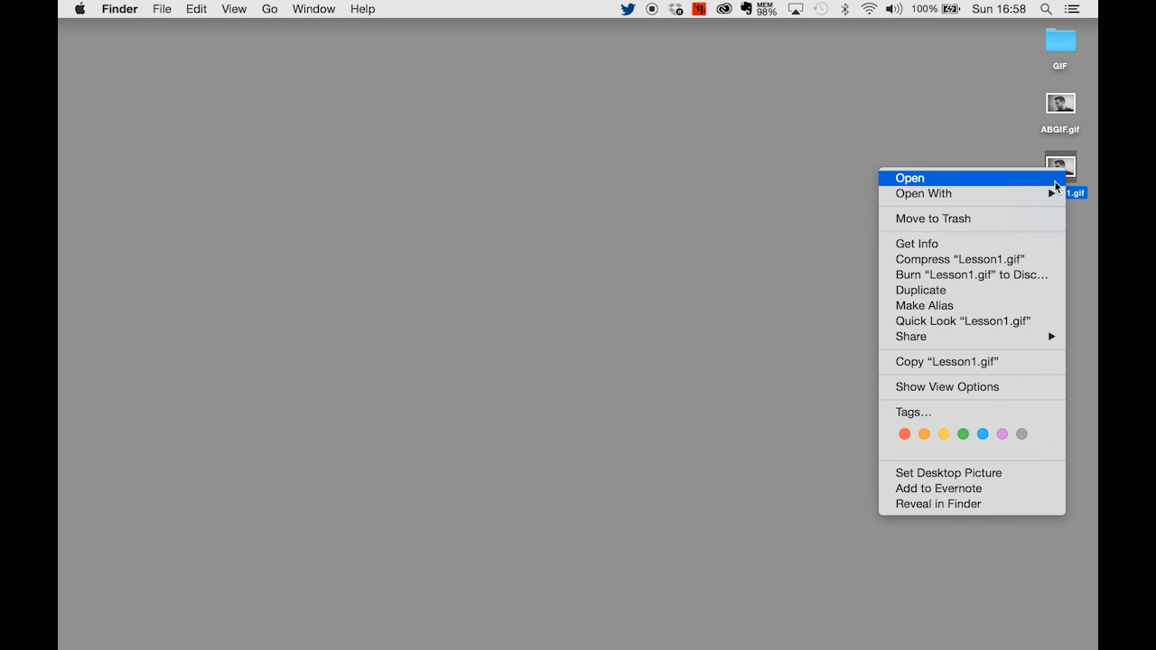
mouse_move(1043, 192)
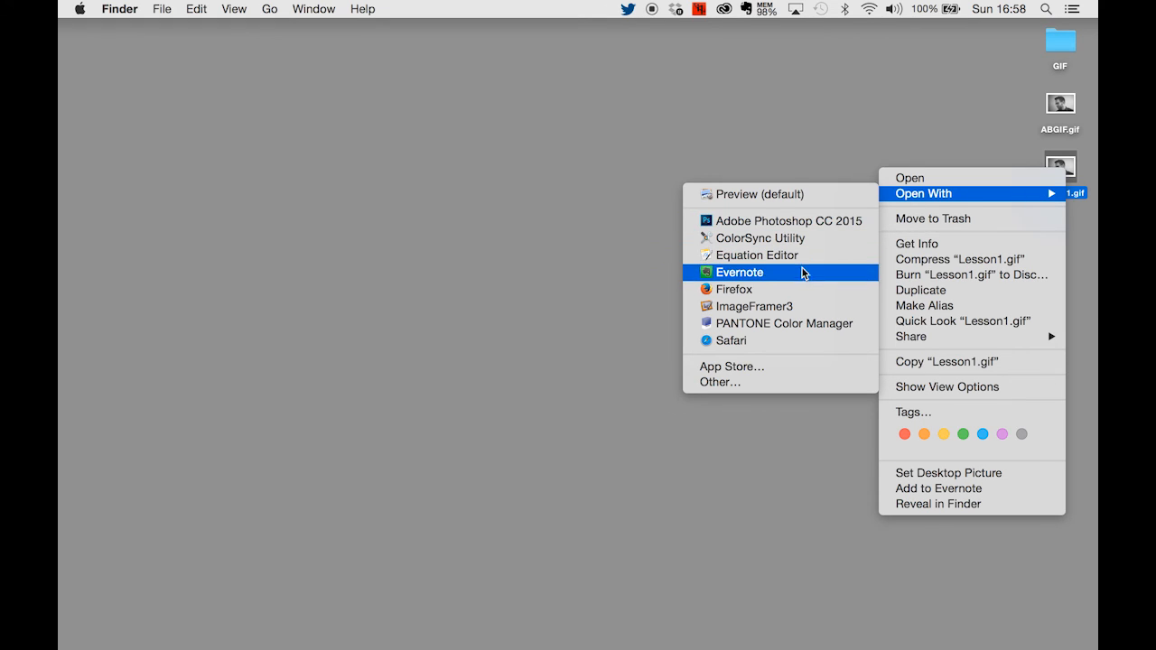
click(771, 342)
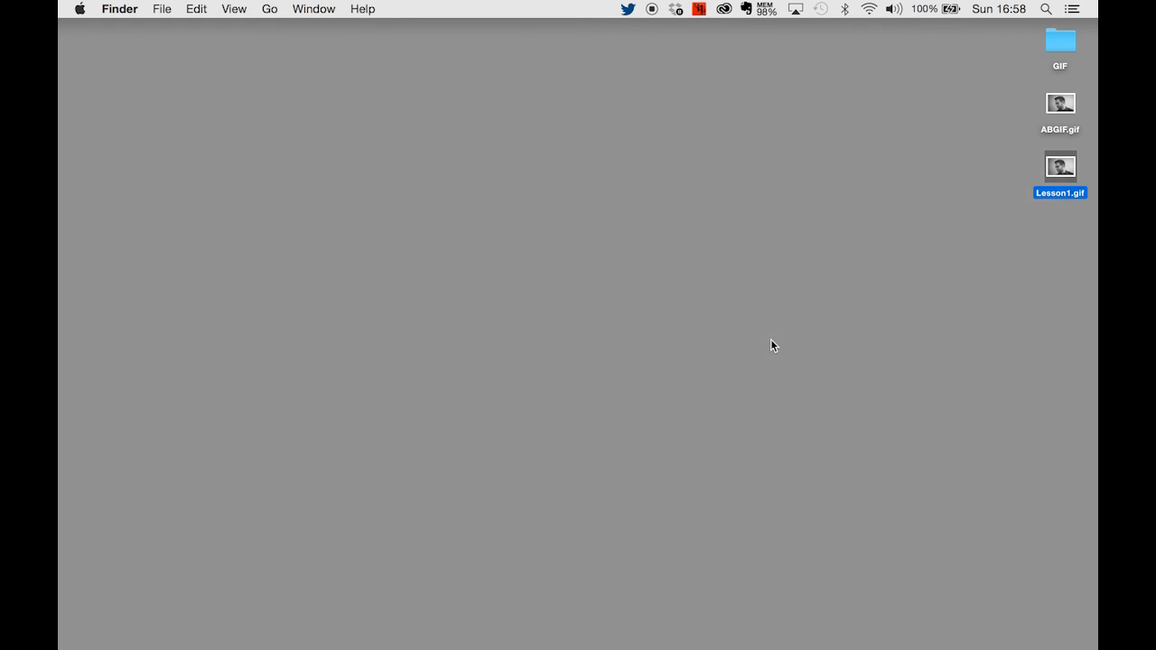